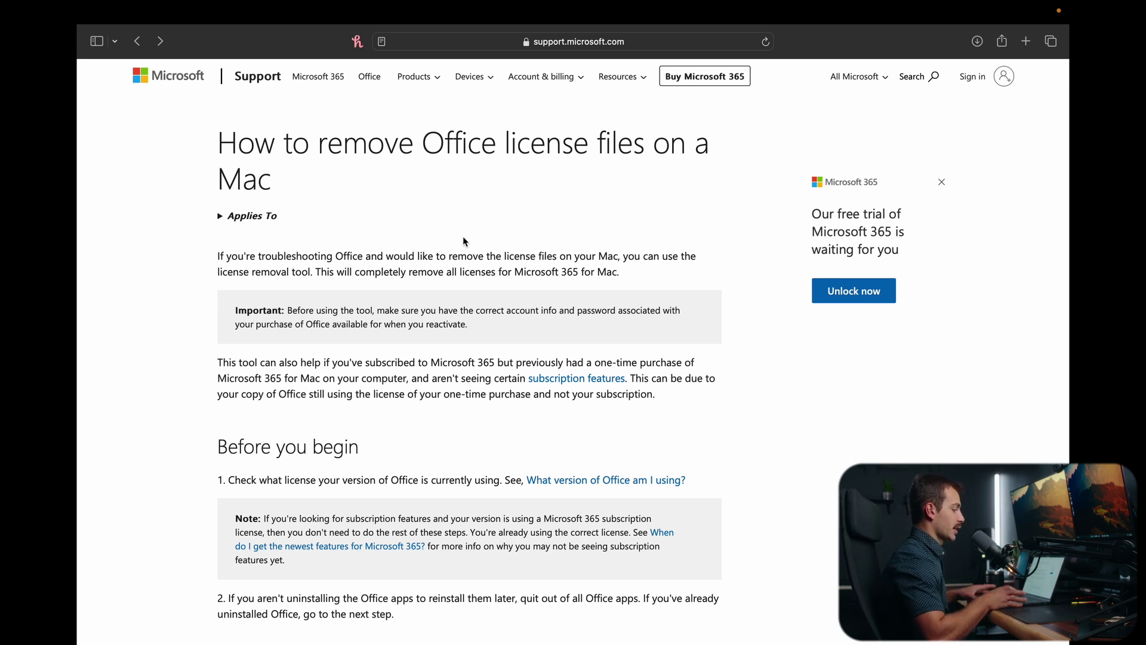
scroll(187, 315, down, 4)
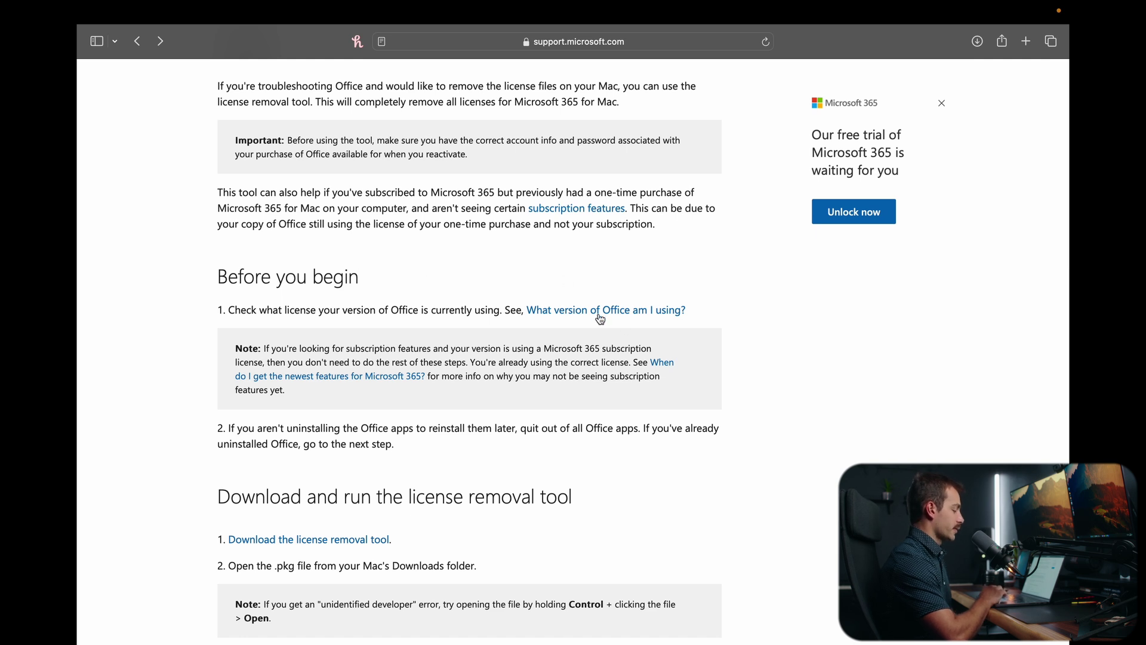
Switch from the support article's Before you begin steps to the desktop.
key(ctrl+Left)
Launch Microsoft Word from Spotlight and show its About Microsoft Word window.
click(910, 12)
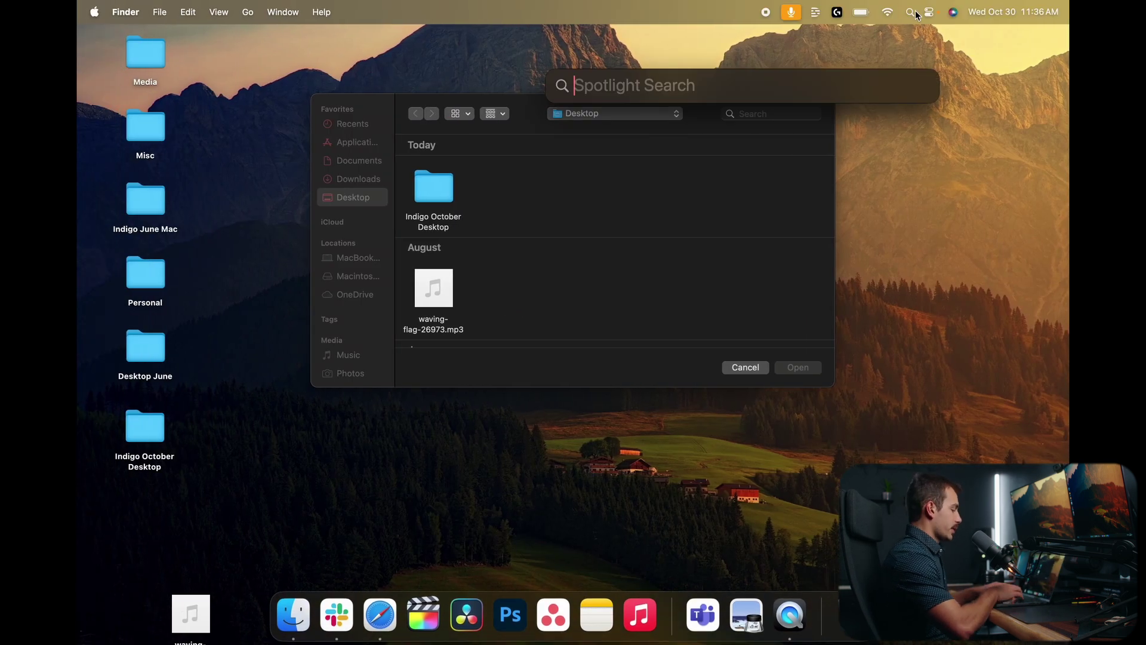
text(word)
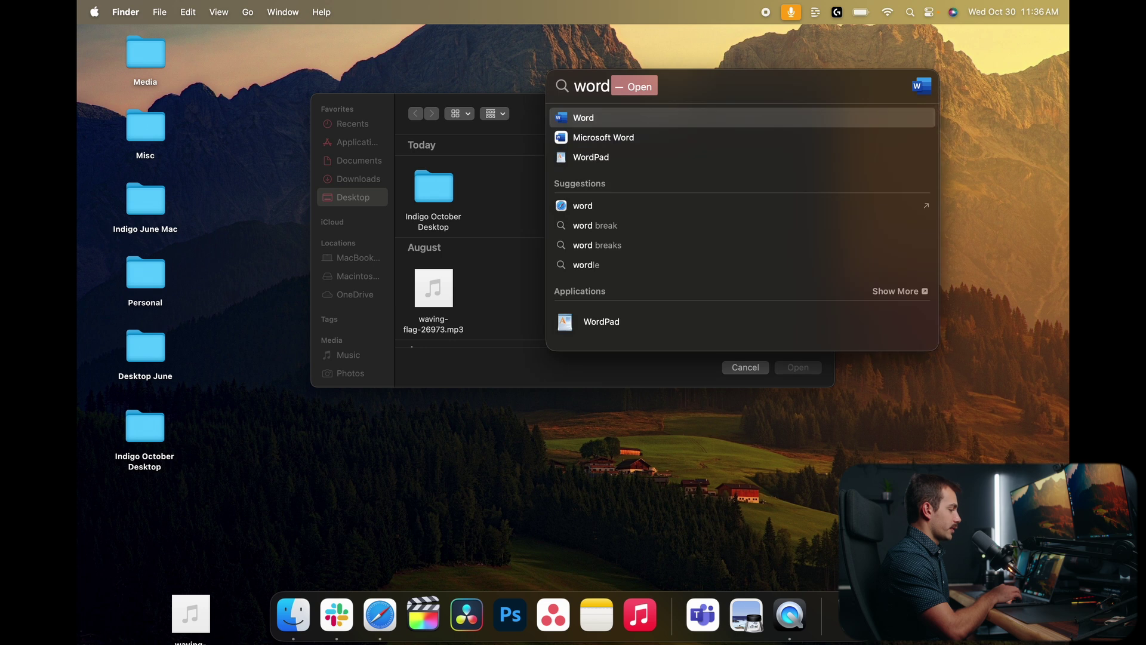
key(Return)
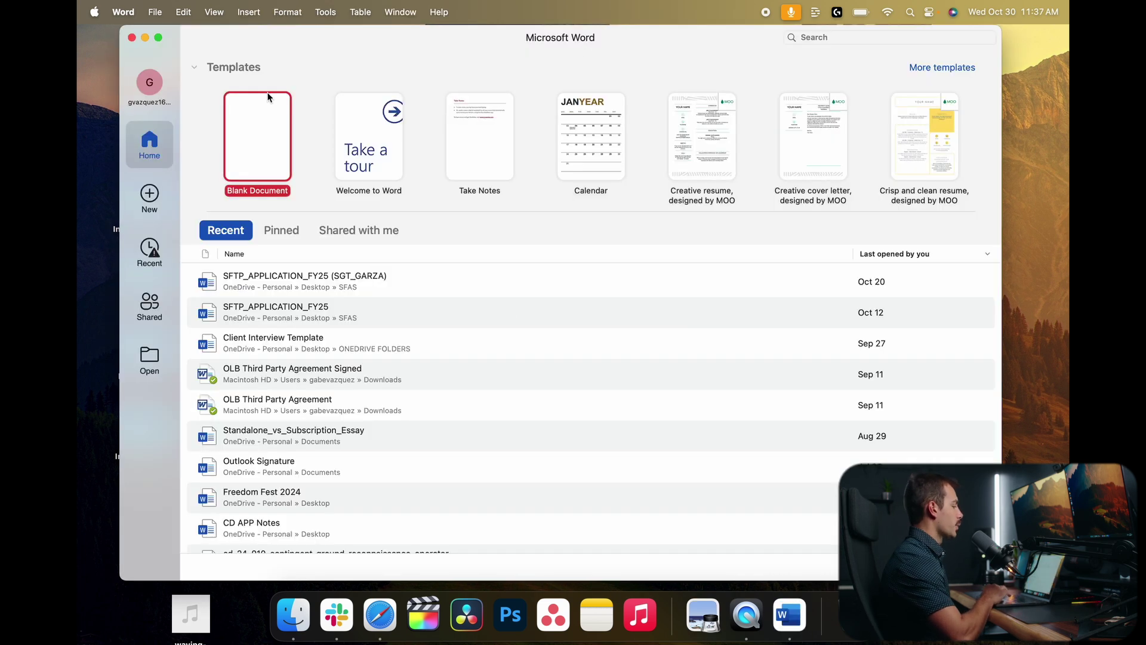
click(123, 12)
click(123, 34)
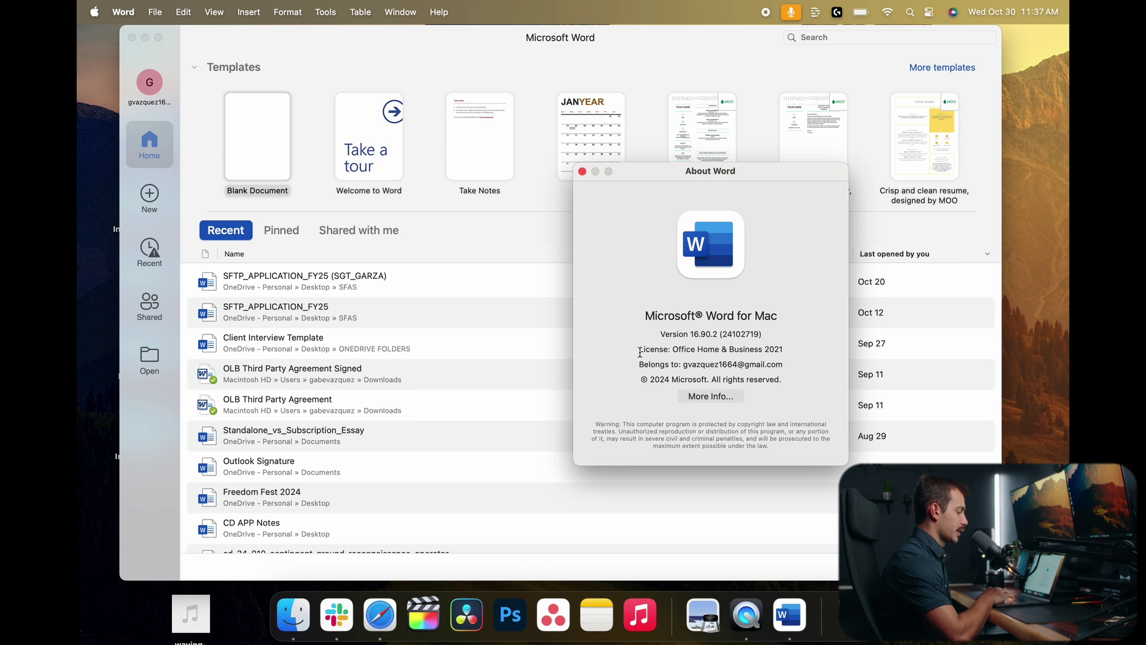
Highlight the Office Home & Business 2021 license name, then close the About window.
drag(672, 352, 799, 366)
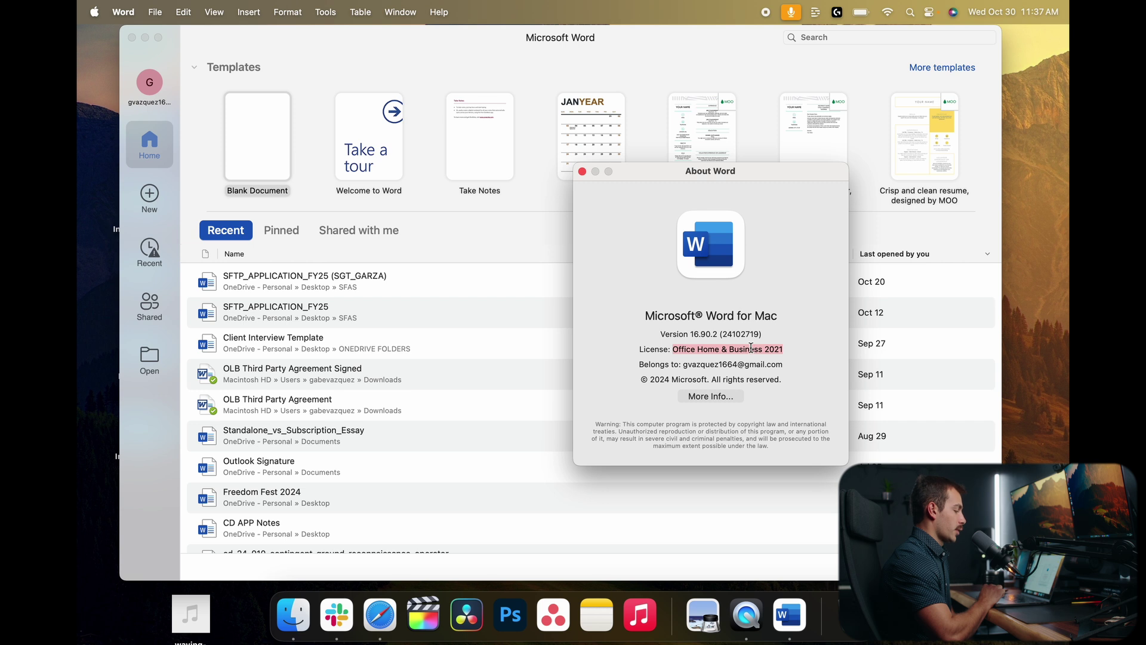
click(691, 352)
drag(674, 349, 796, 357)
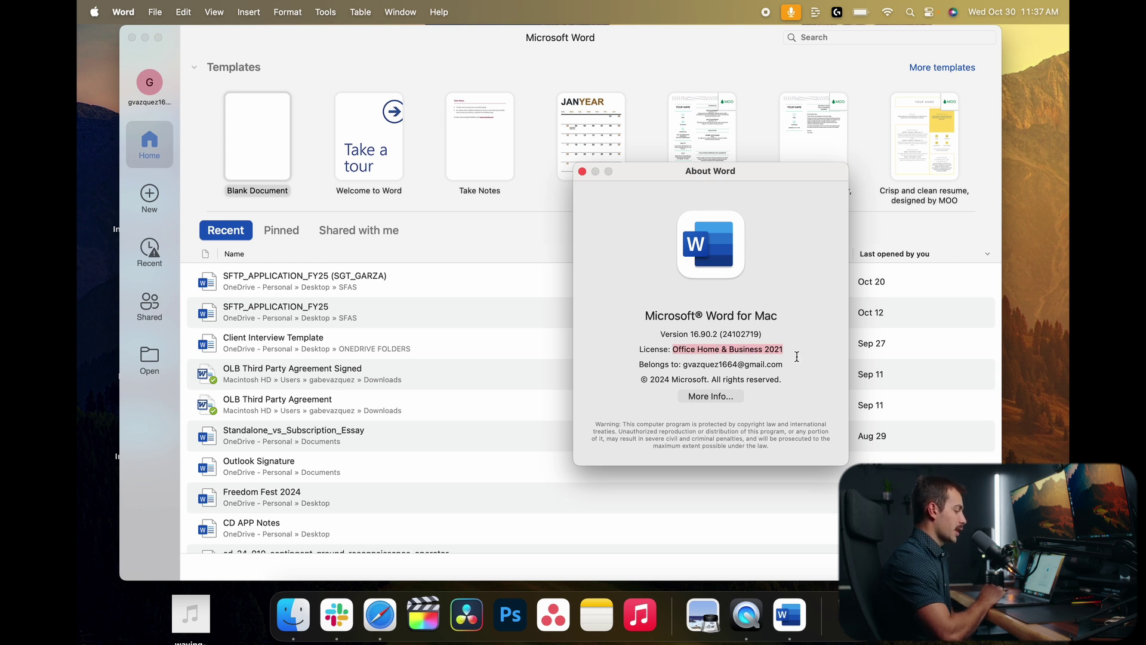
click(780, 356)
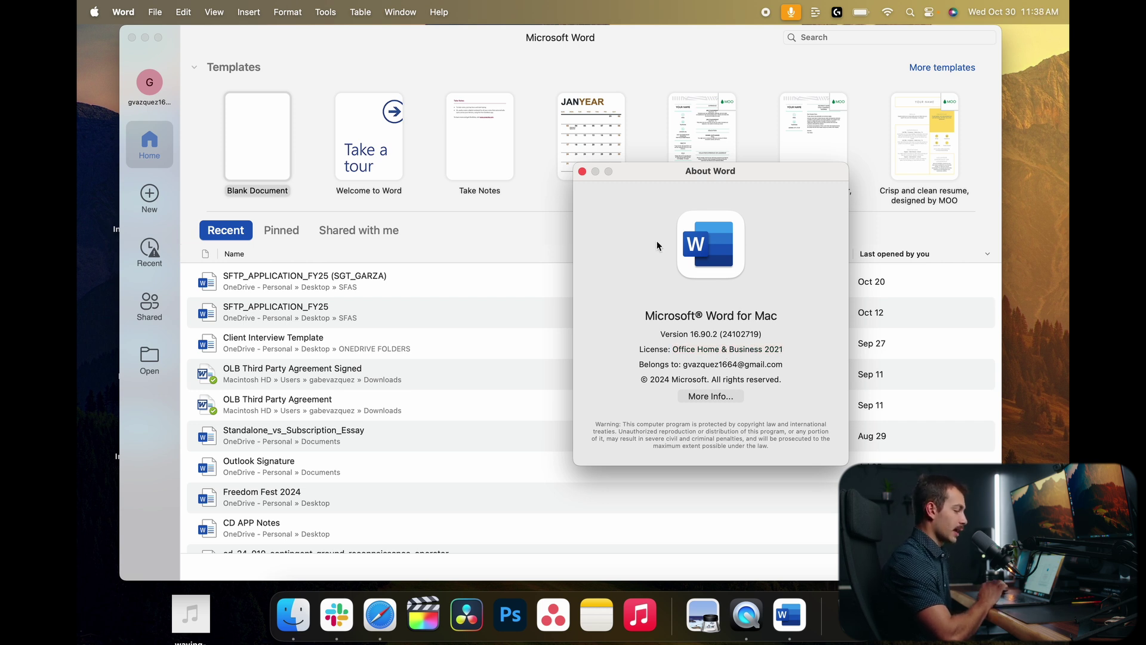
click(583, 171)
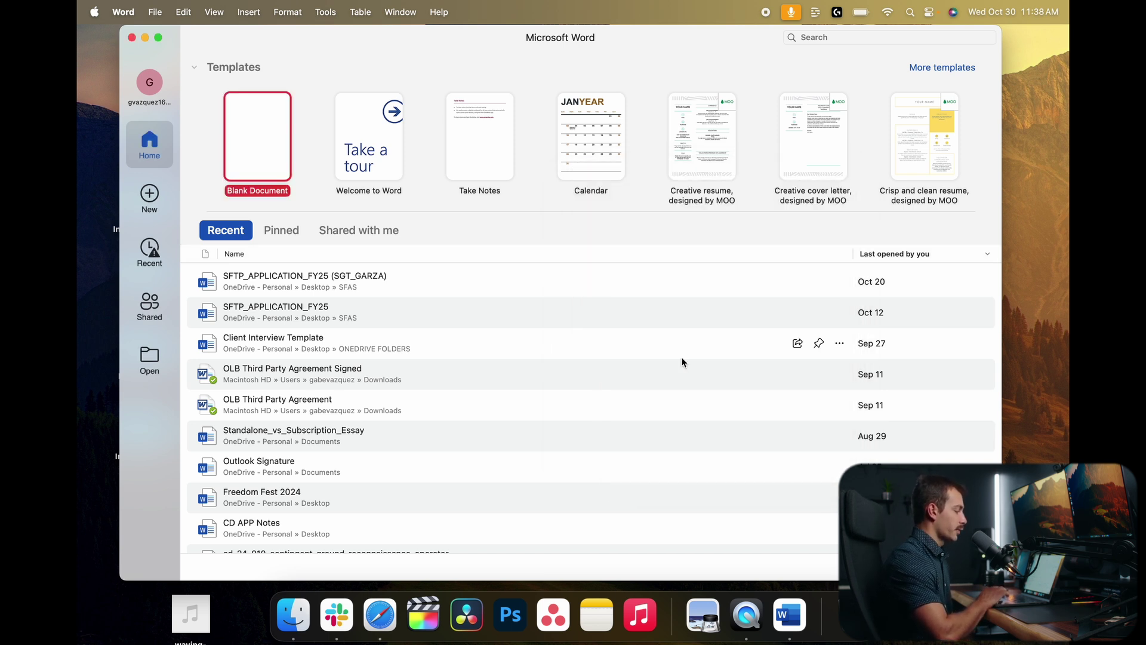
Quit Word from the Dock and show Finder's Applications folder.
right_click(786, 612)
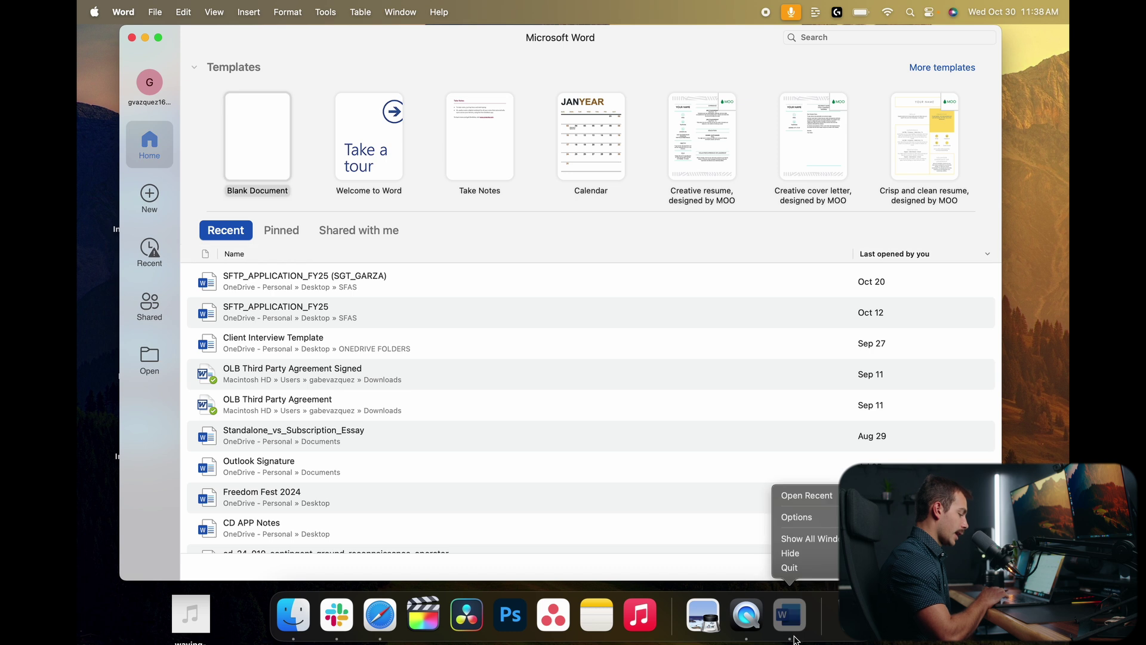
click(789, 568)
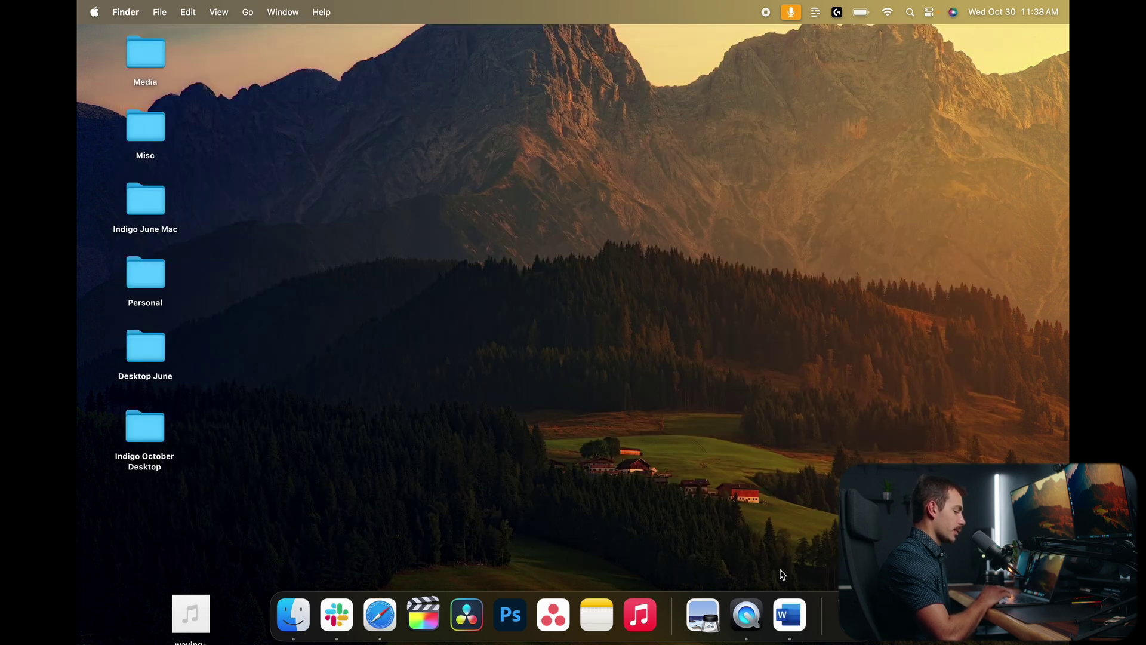
click(293, 614)
click(318, 188)
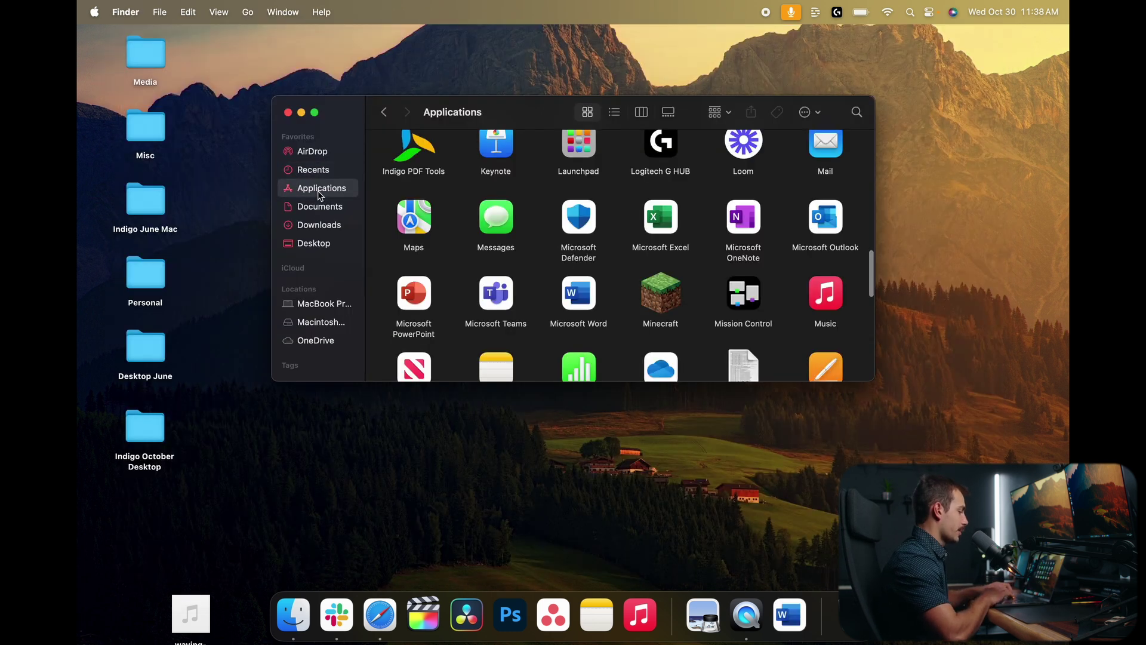
scroll(625, 276, up, 2)
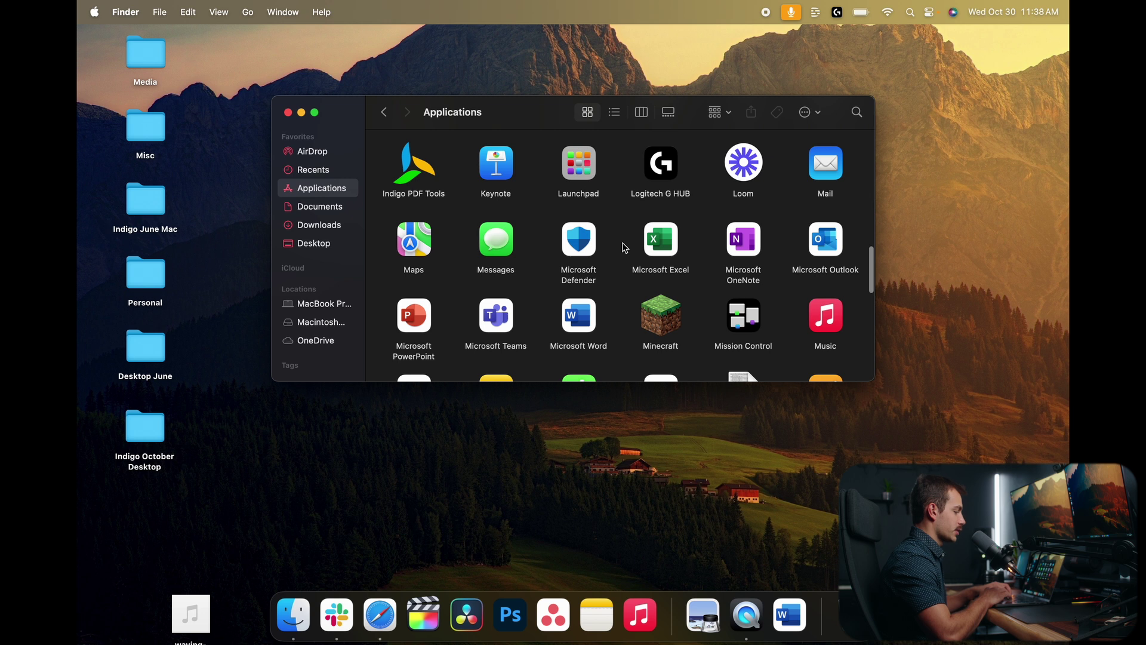
Move Excel, OneNote, Outlook, PowerPoint, Teams and Word to the Trash, authorising with the password.
drag(624, 248, 837, 249)
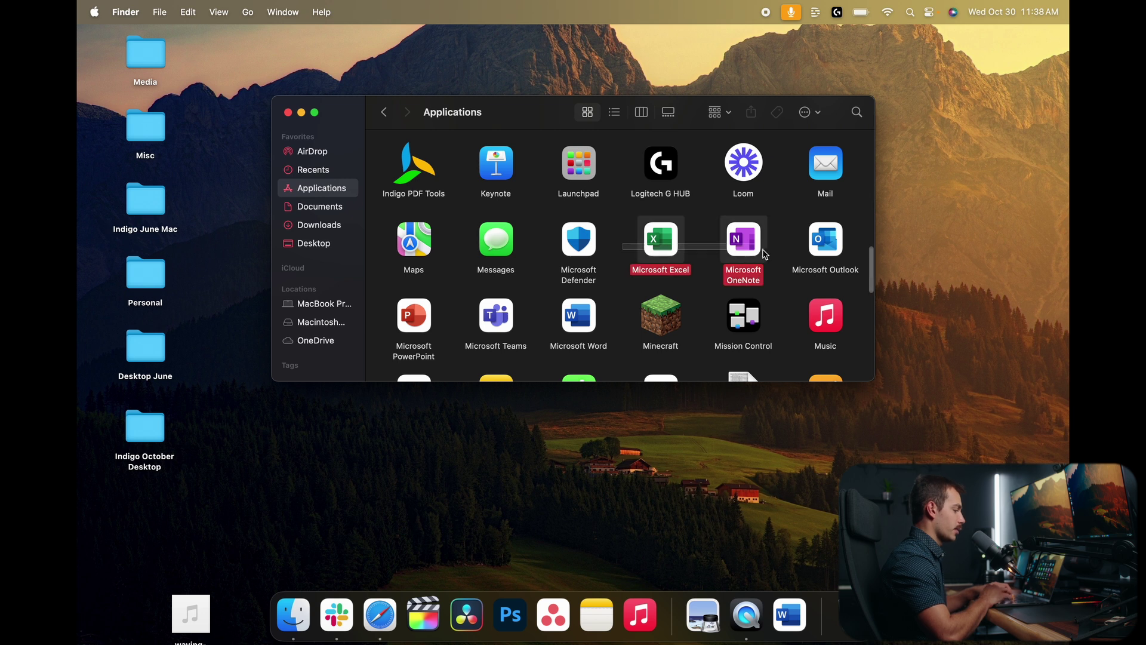
super+click(408, 317)
super+click(595, 341)
super+click(496, 327)
right_click(573, 319)
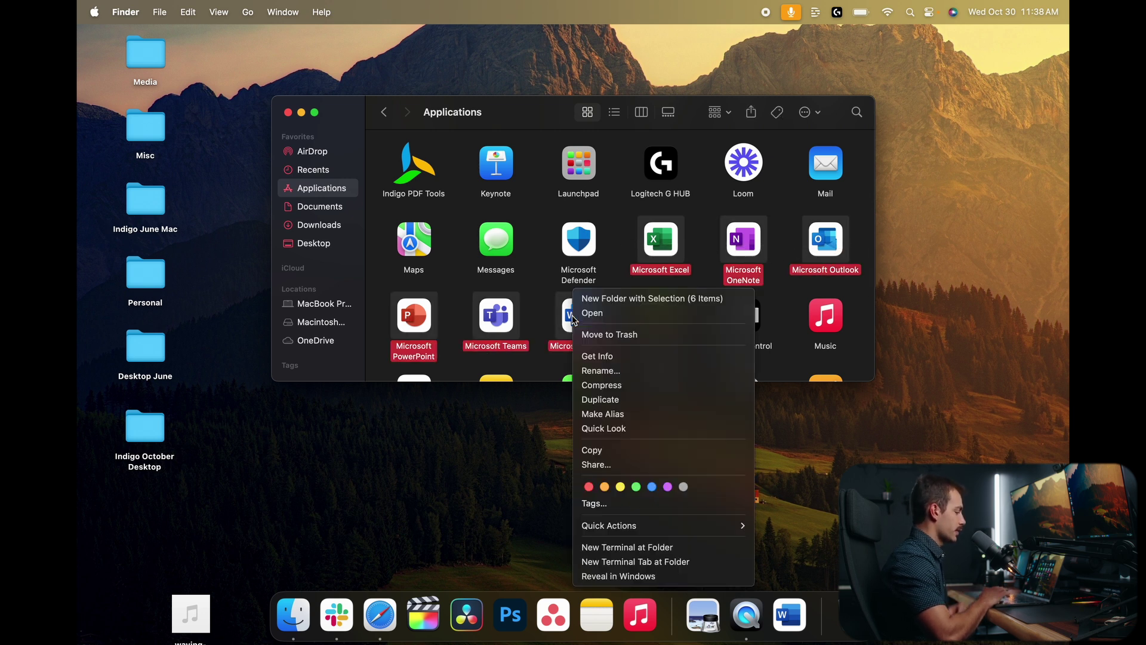
click(601, 333)
text(••)
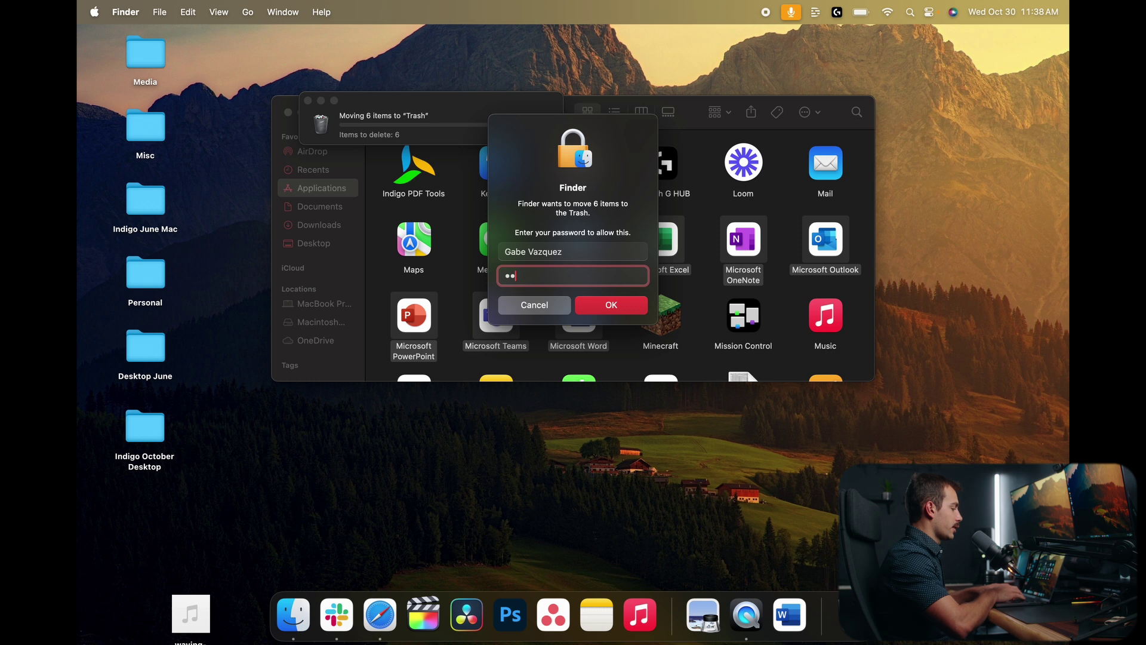
key(Return)
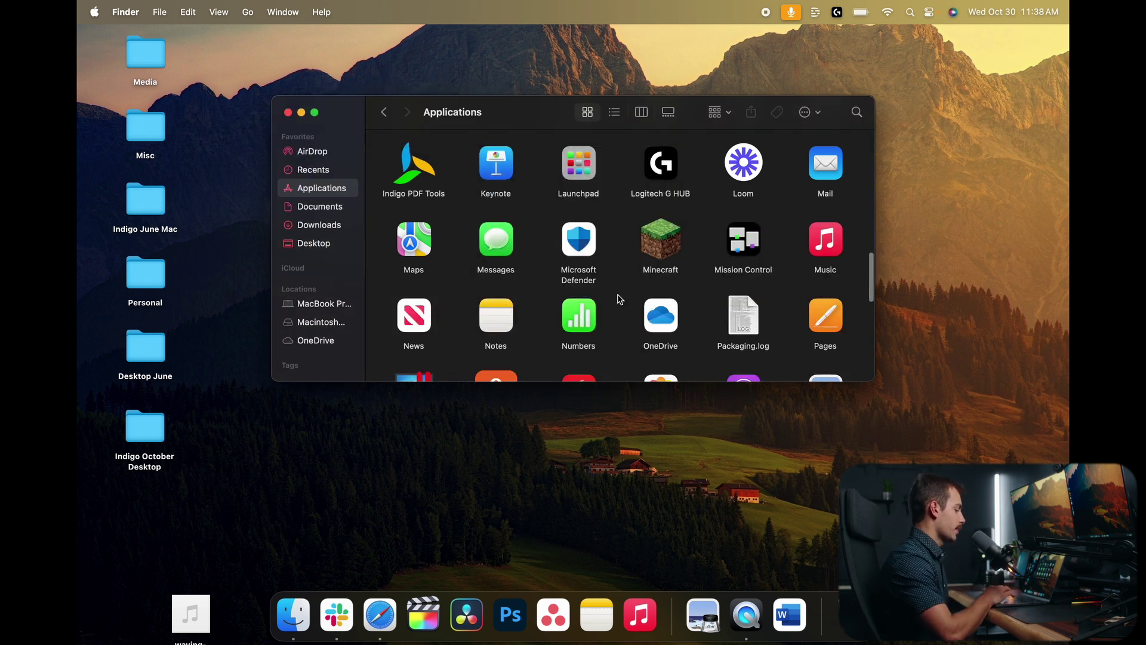
Empty the Trash, close the Applications window and return to the support article.
key(super+shift+BackSpace)
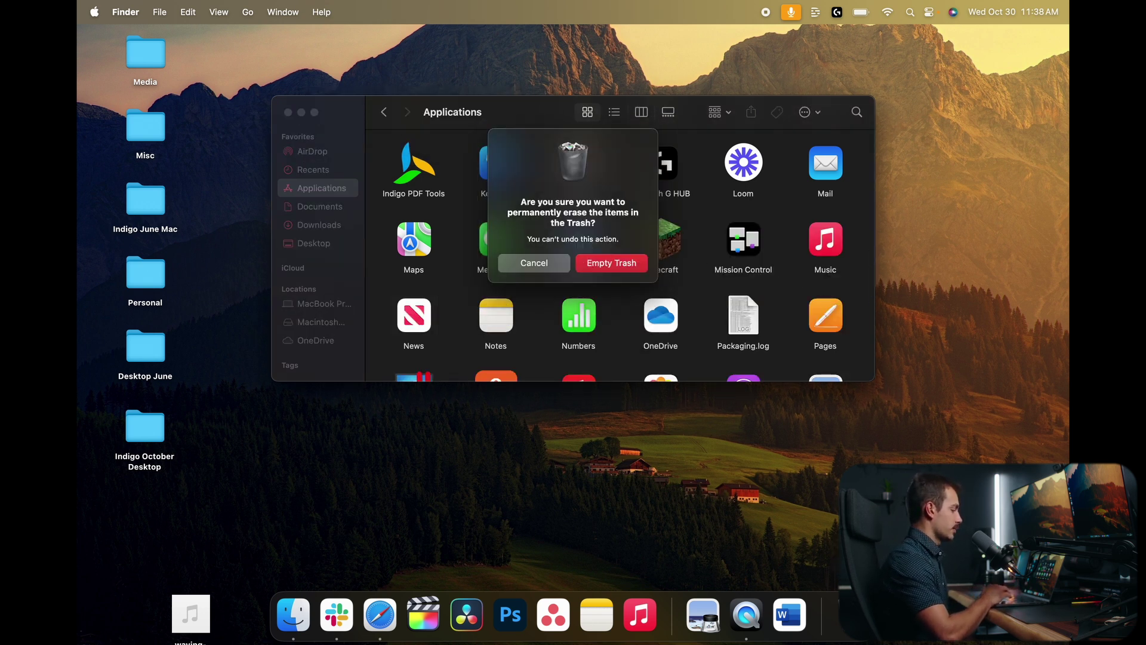
key(Return)
click(287, 112)
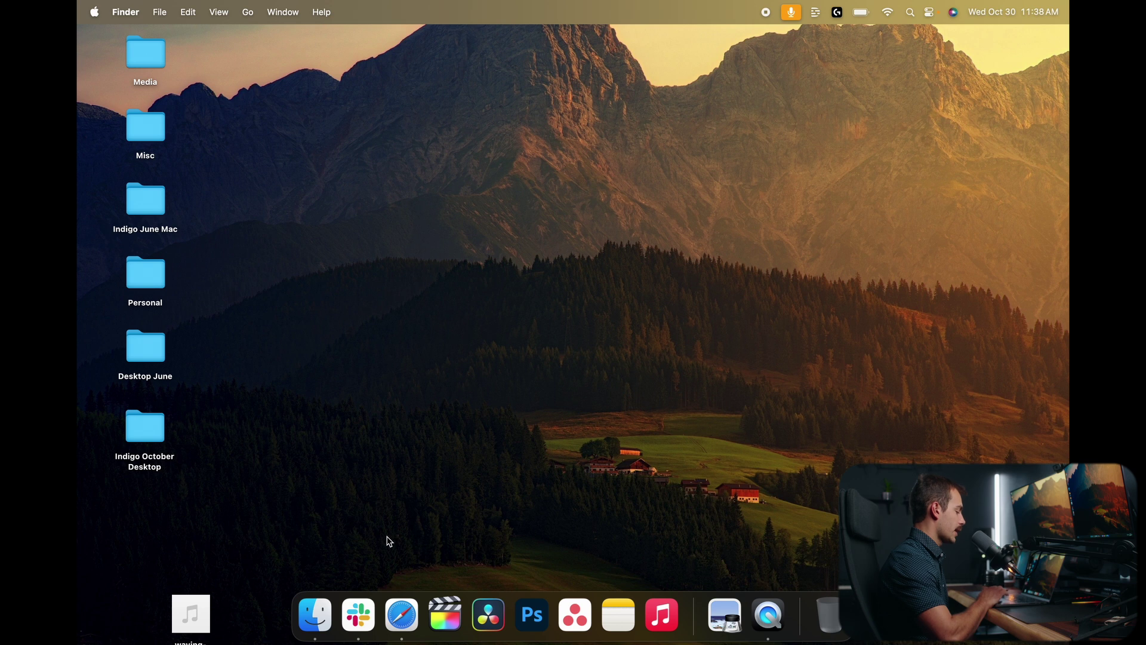
click(401, 614)
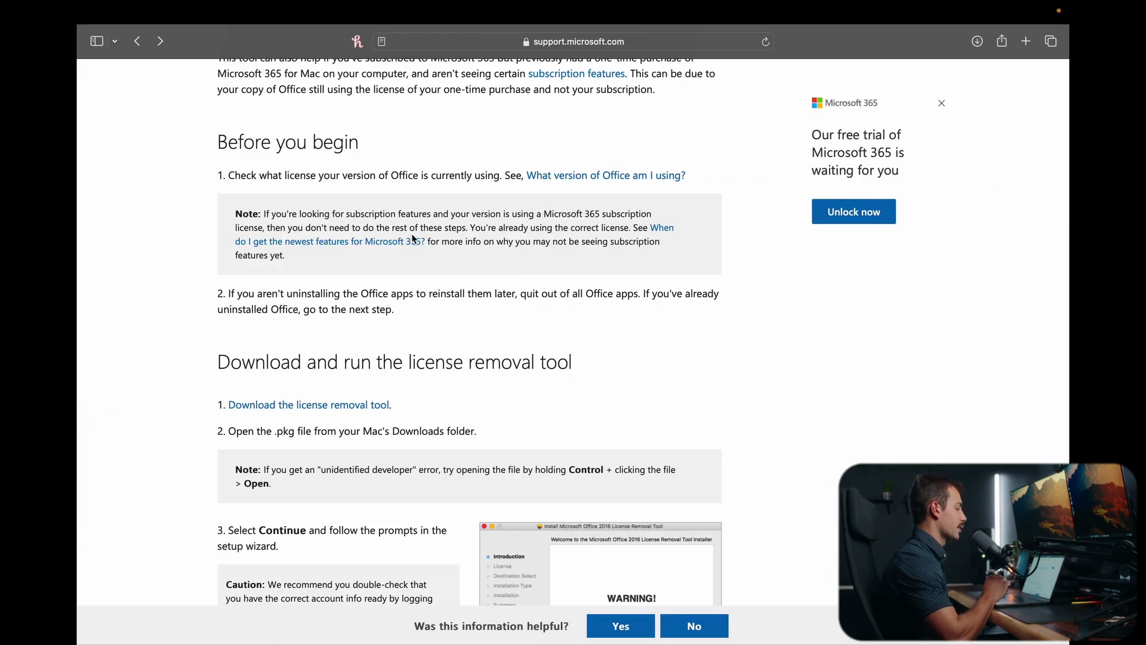
scroll(411, 234, down, 2)
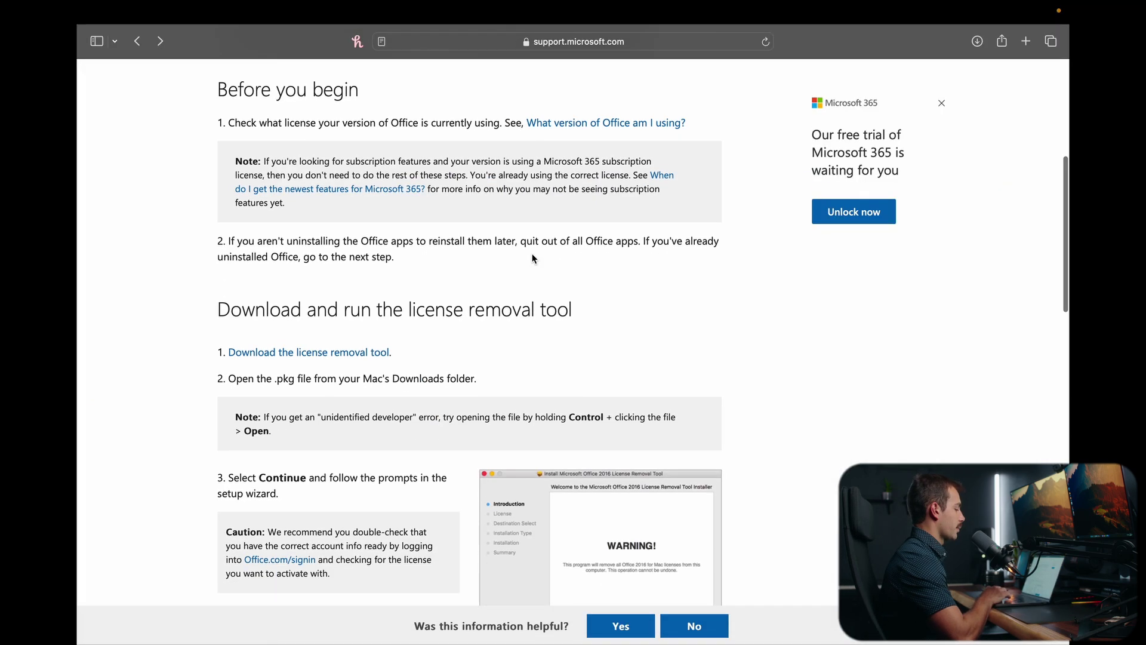
Mark the article helpful, then download License Removal Tool 2.7 and open its .pkg.
click(643, 620)
click(336, 188)
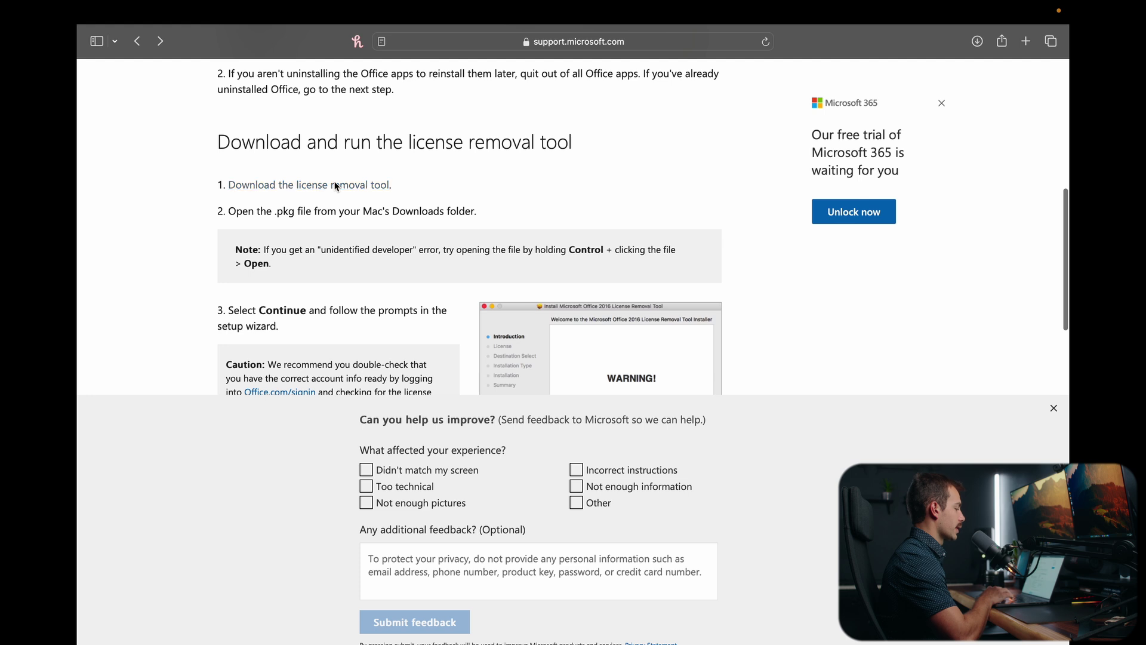
click(975, 44)
double_click(912, 104)
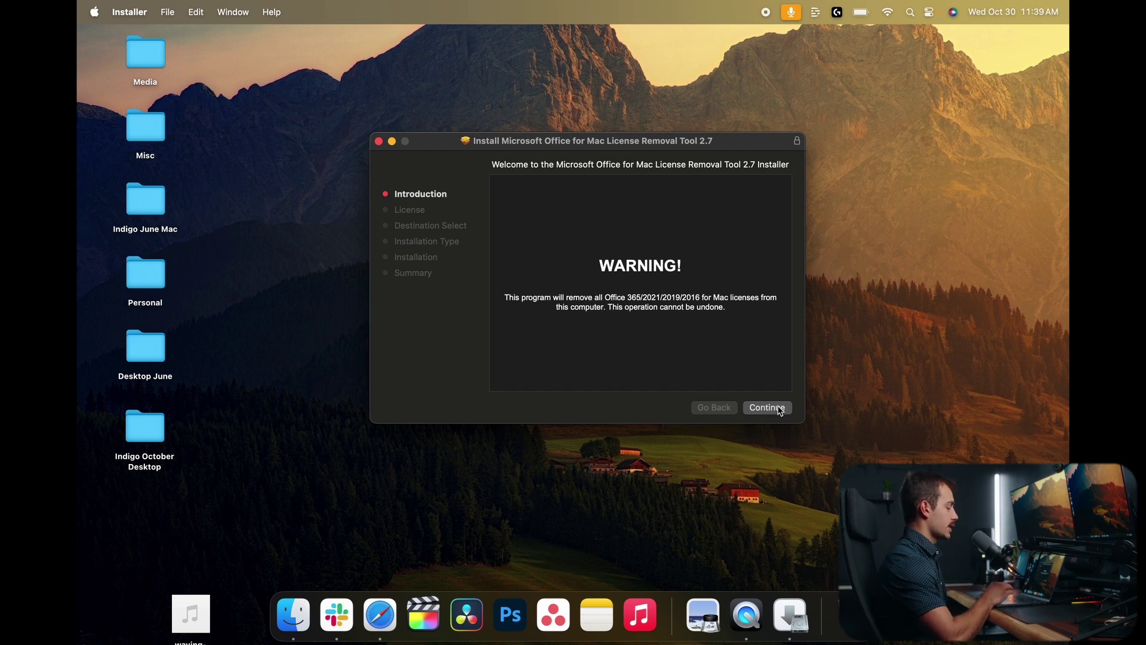
Accept the license terms and start installing License Removal Tool 2.7 for all users.
click(778, 411)
click(768, 408)
click(720, 317)
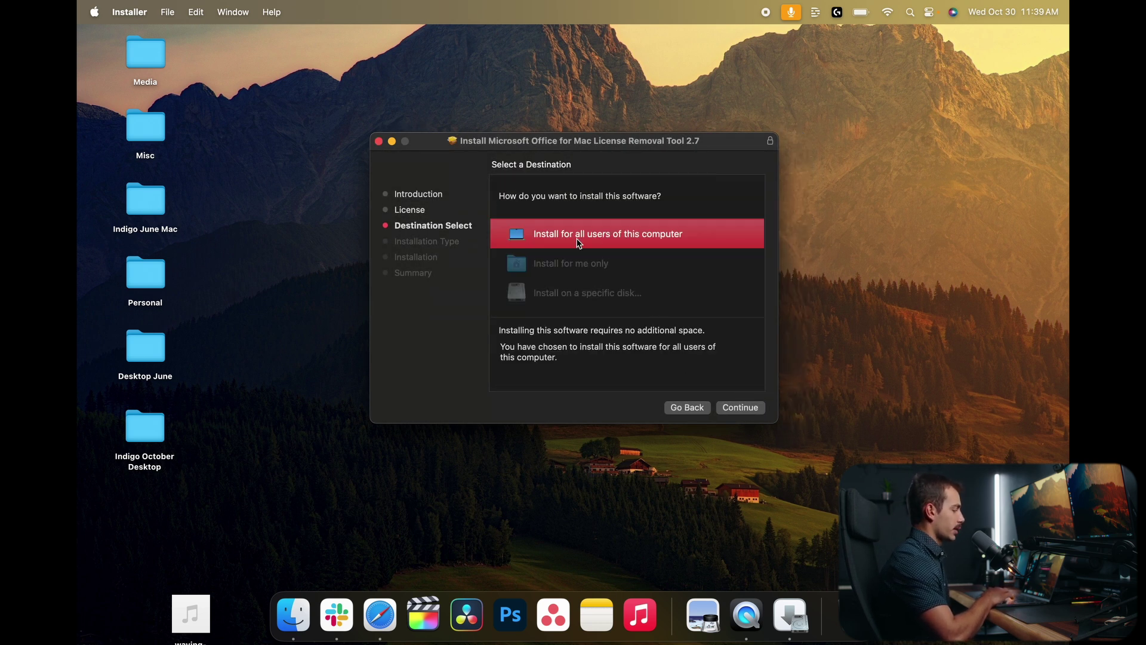
click(734, 407)
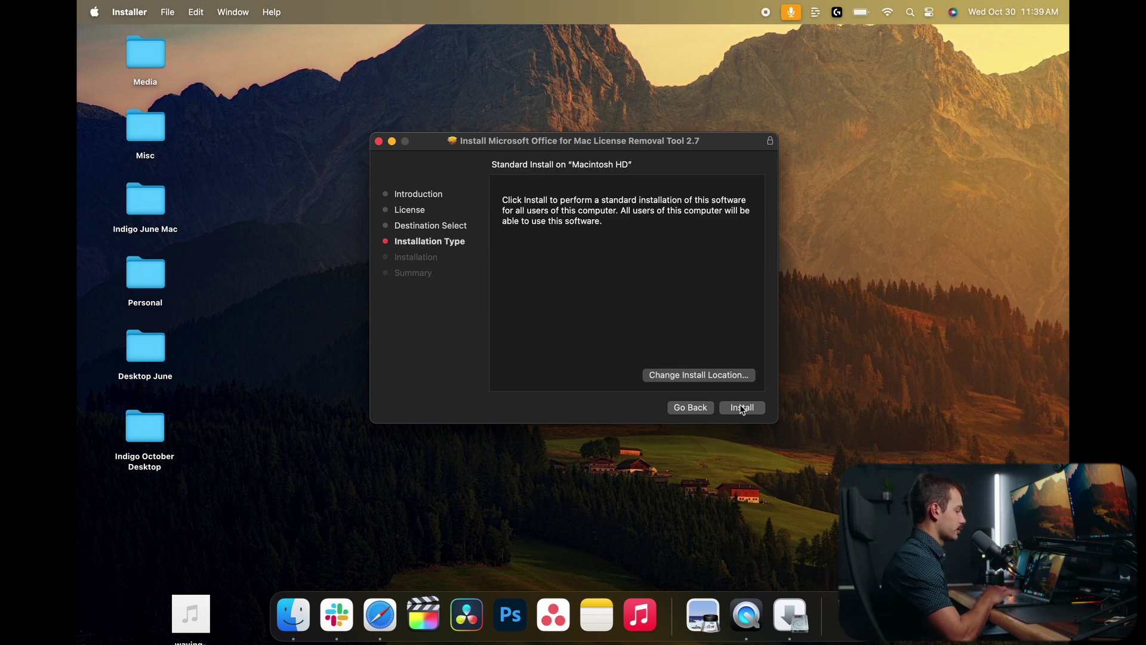
click(737, 409)
text(•••)
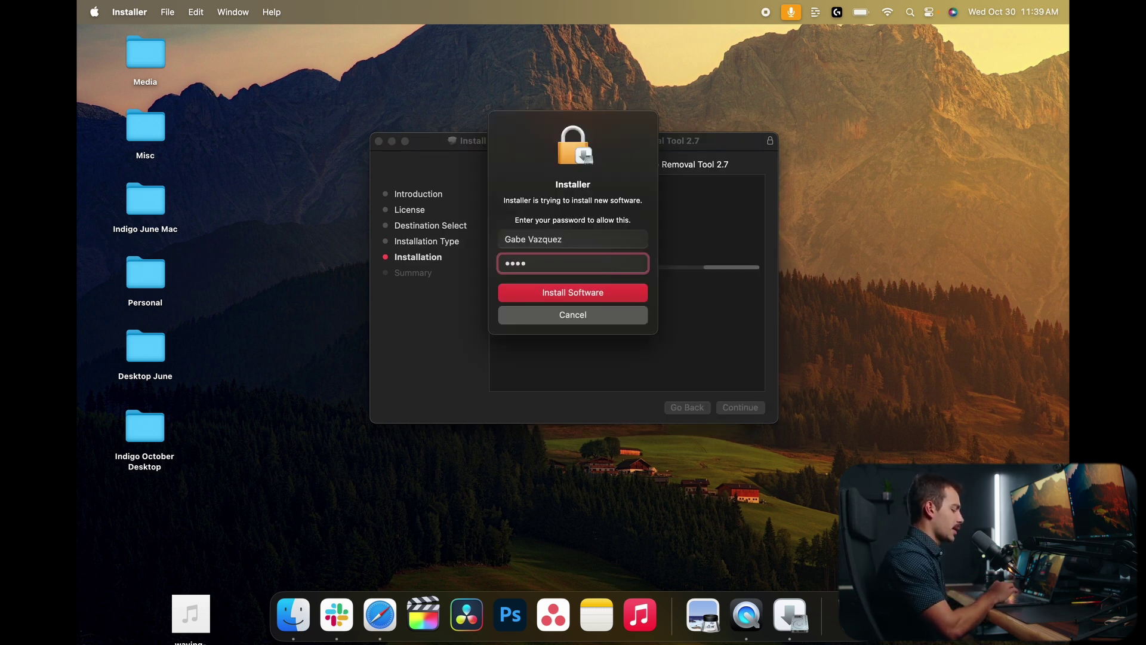
Authorise with the password, allow app-data access, then close the finished installer and dismiss the trash prompt.
key(Return)
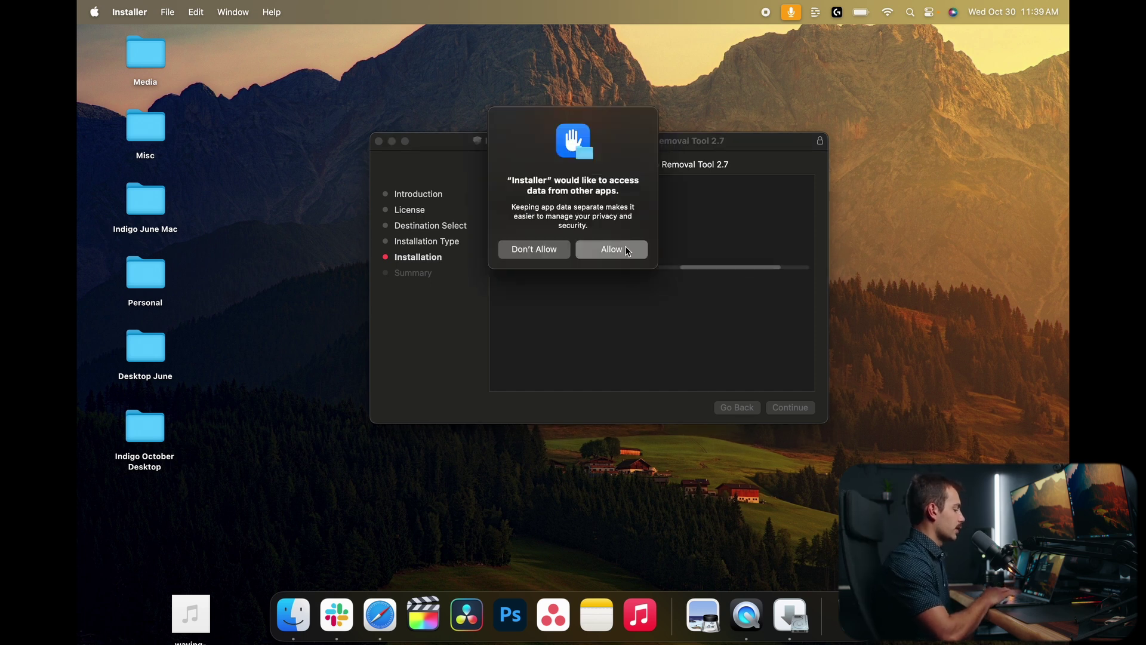
click(625, 249)
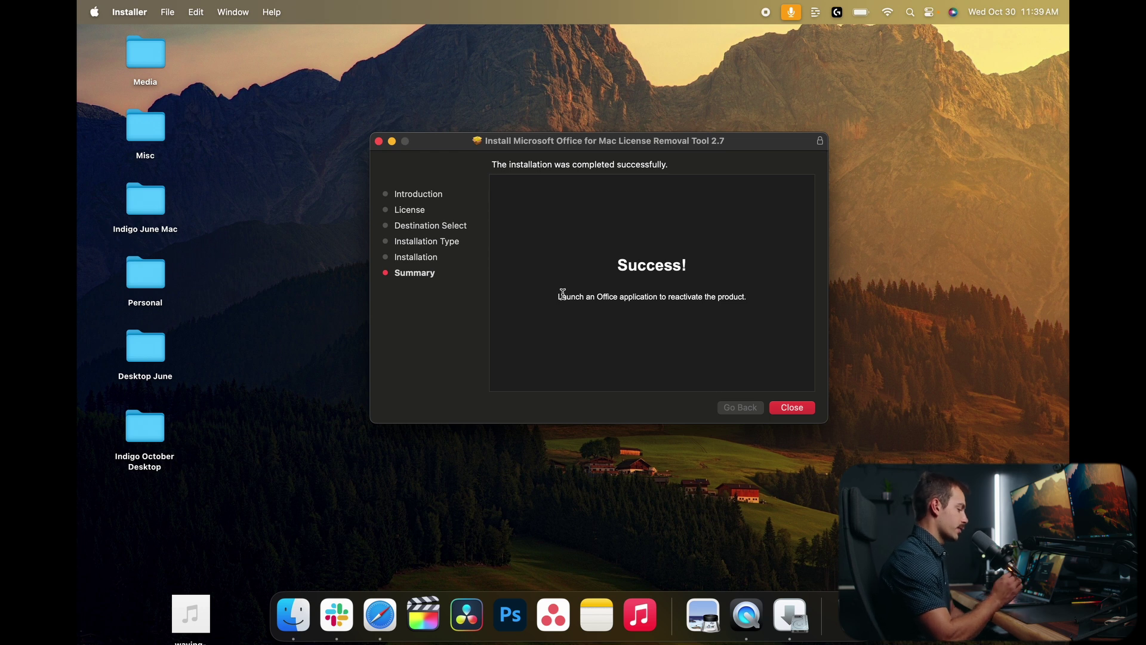
key(Return)
click(648, 349)
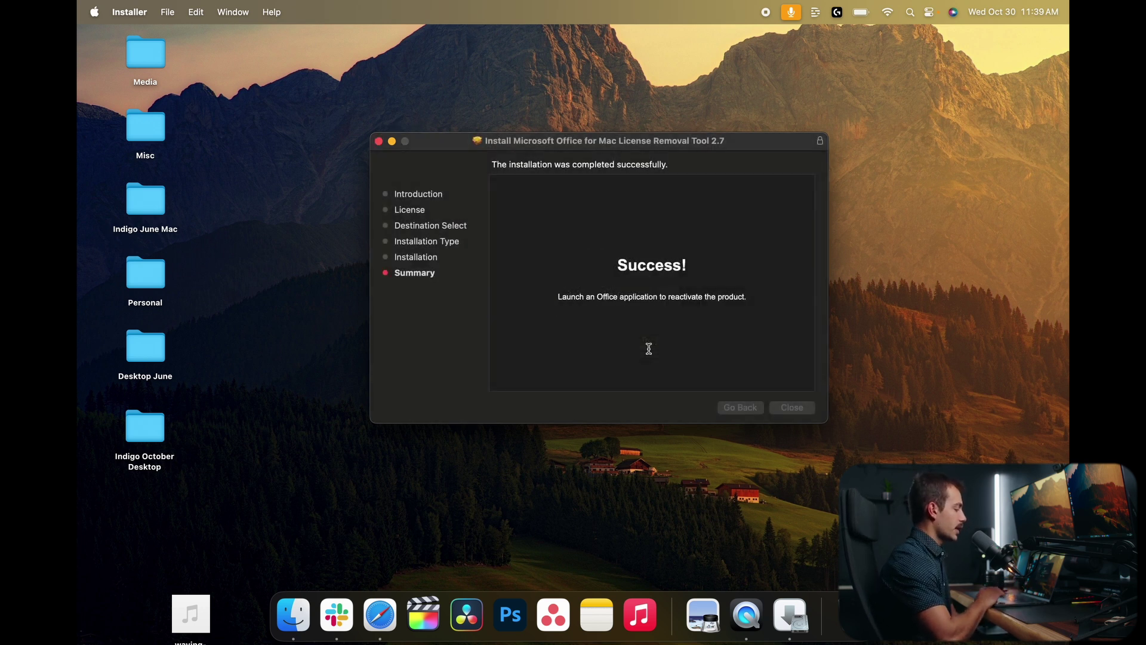